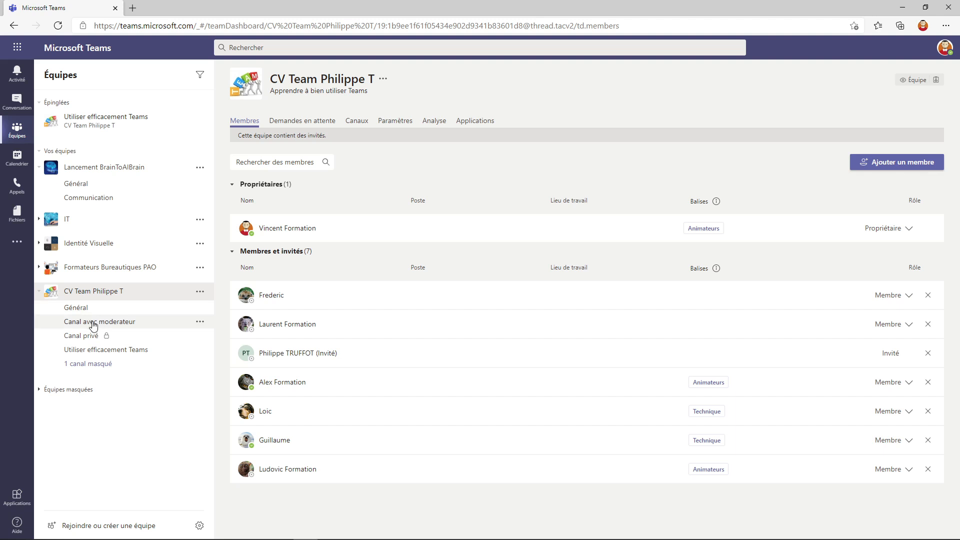
Step: View the "Canal avec moderateur" posts from the Travail and 3 professionnel browser profiles, and return to the 2 professionnel profile
click(127, 328)
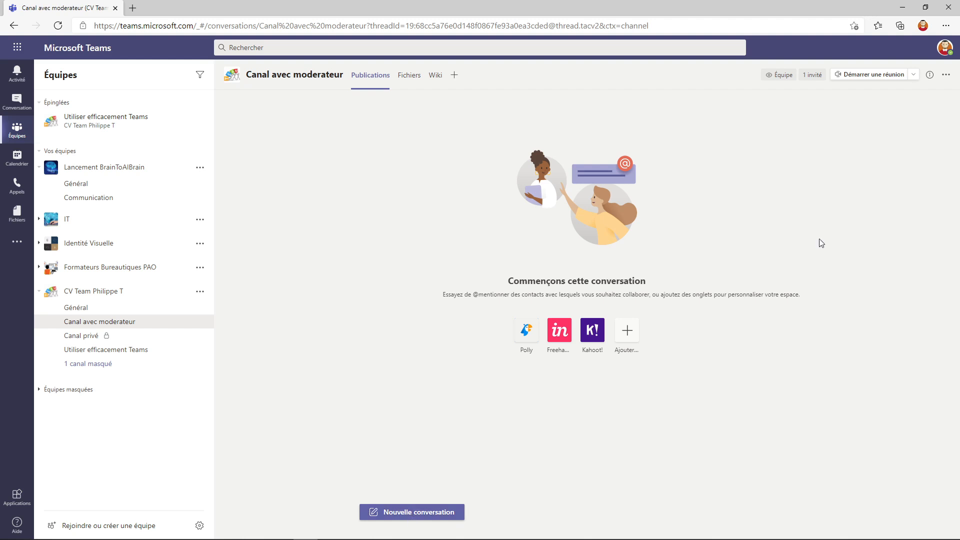
click(923, 26)
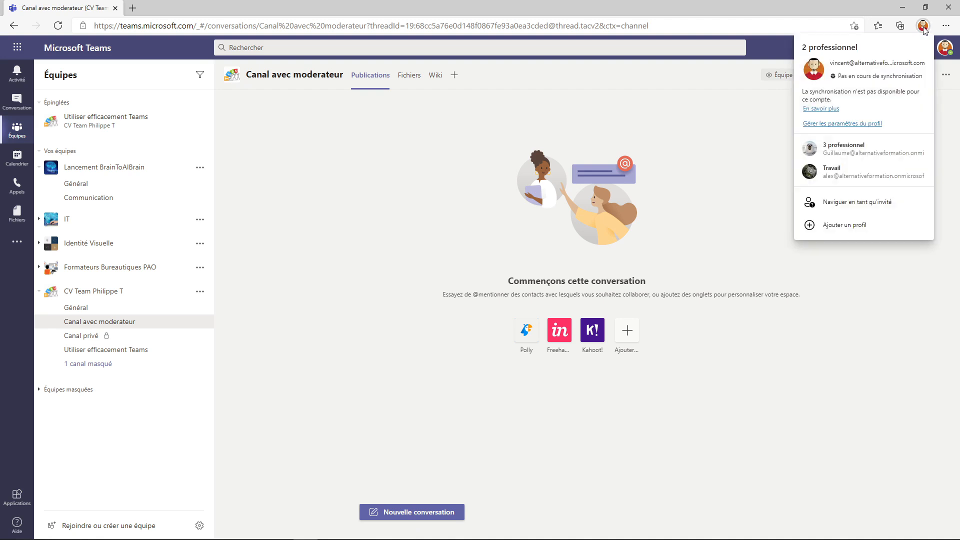
click(852, 169)
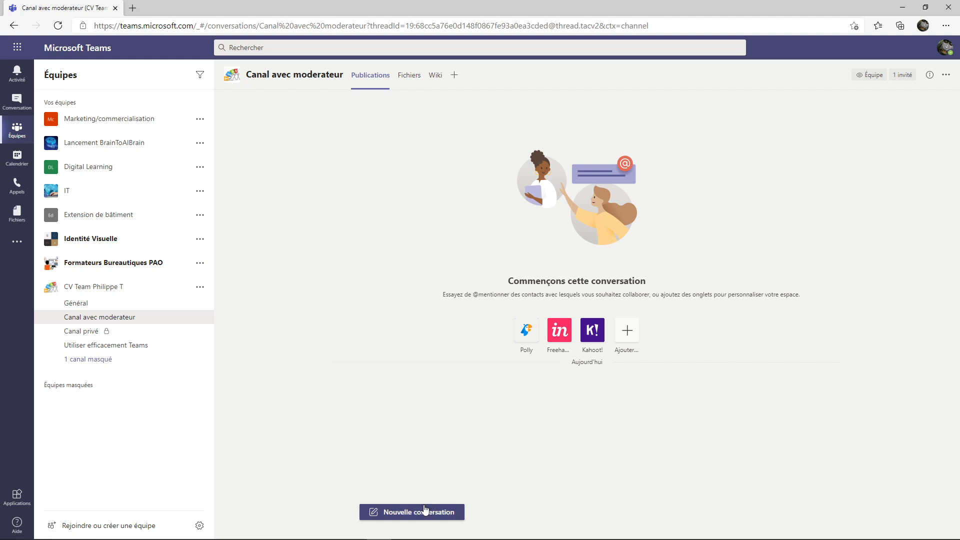
click(923, 27)
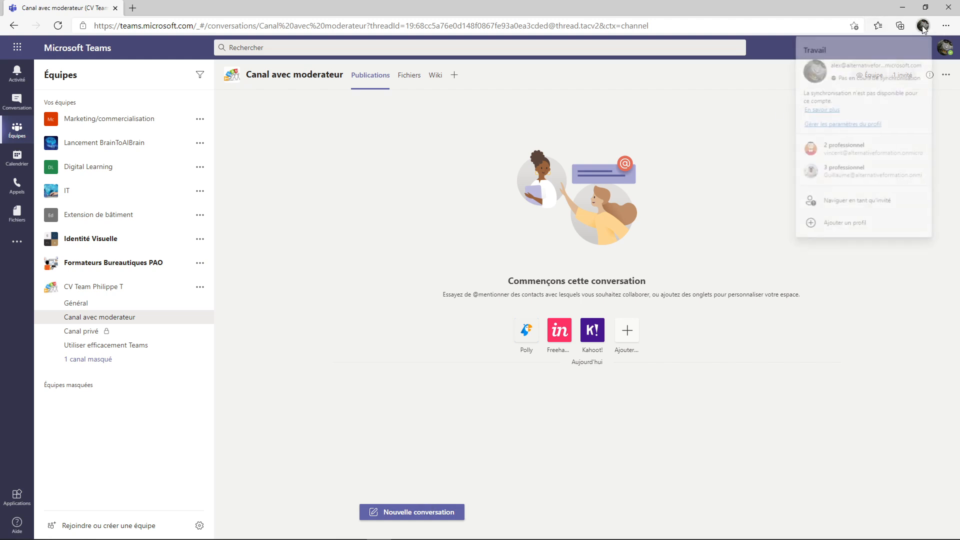
click(866, 169)
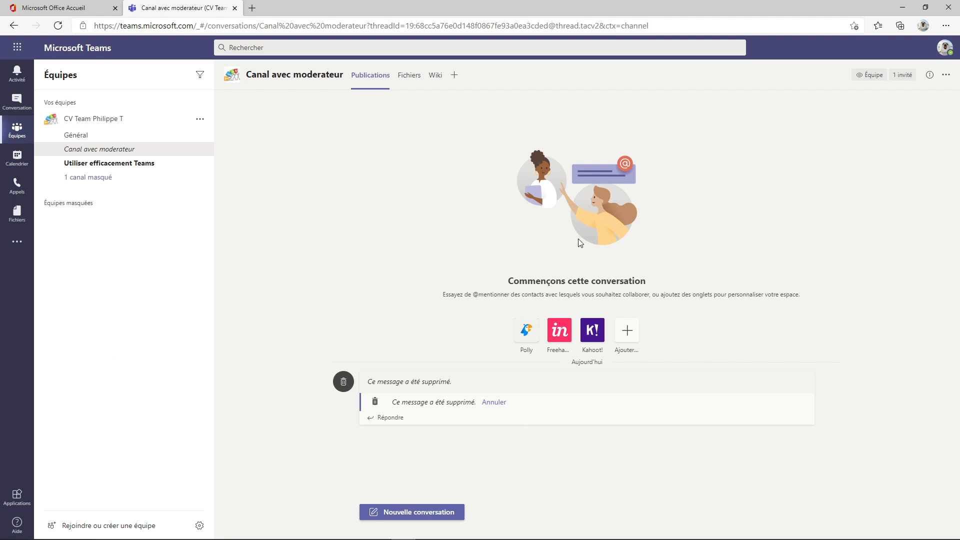
click(923, 26)
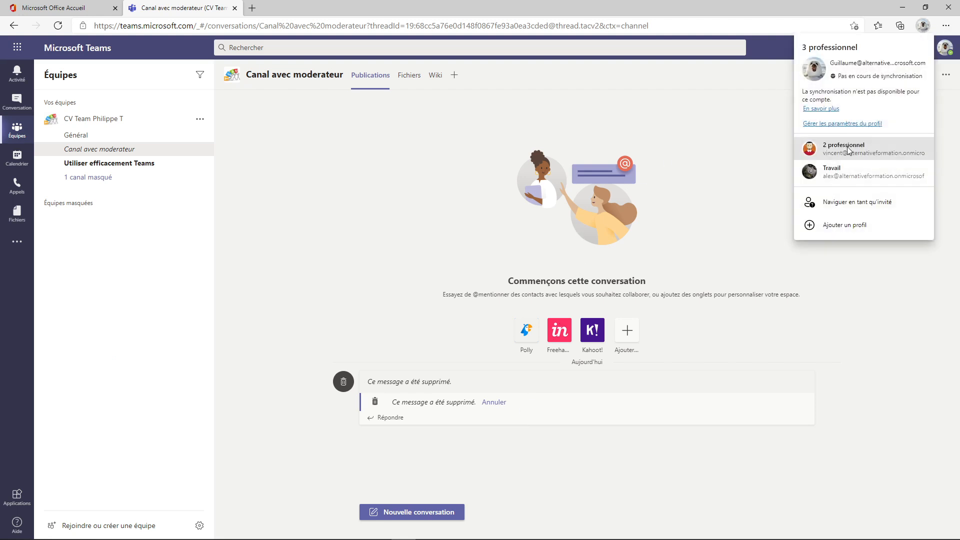
click(848, 149)
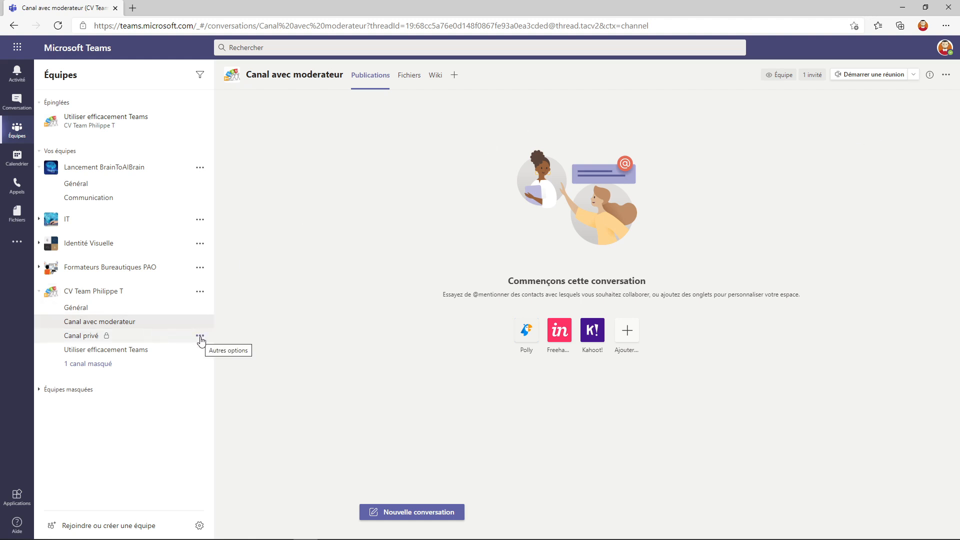
Step: Set channel moderation to Activée in the management settings of "Canal avec moderateur"
click(201, 336)
click(200, 322)
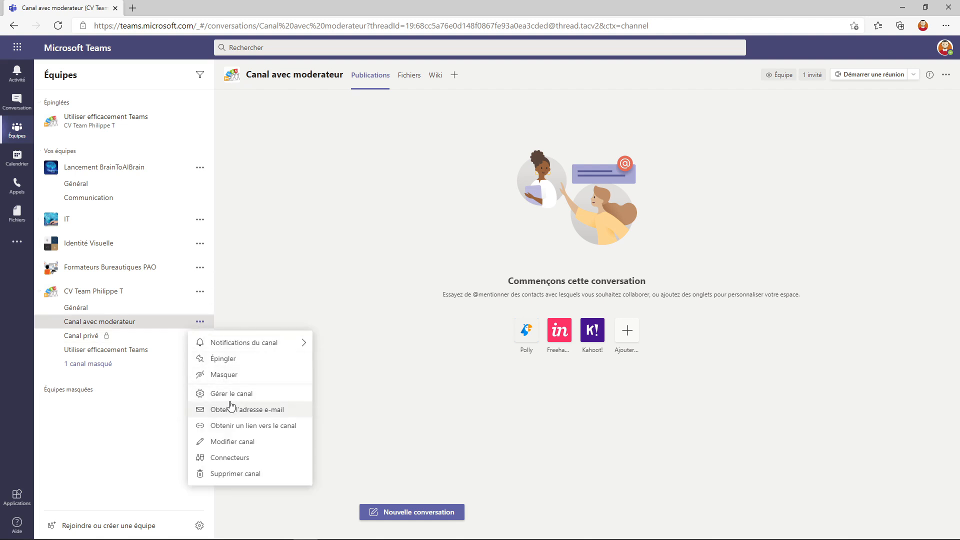
click(231, 394)
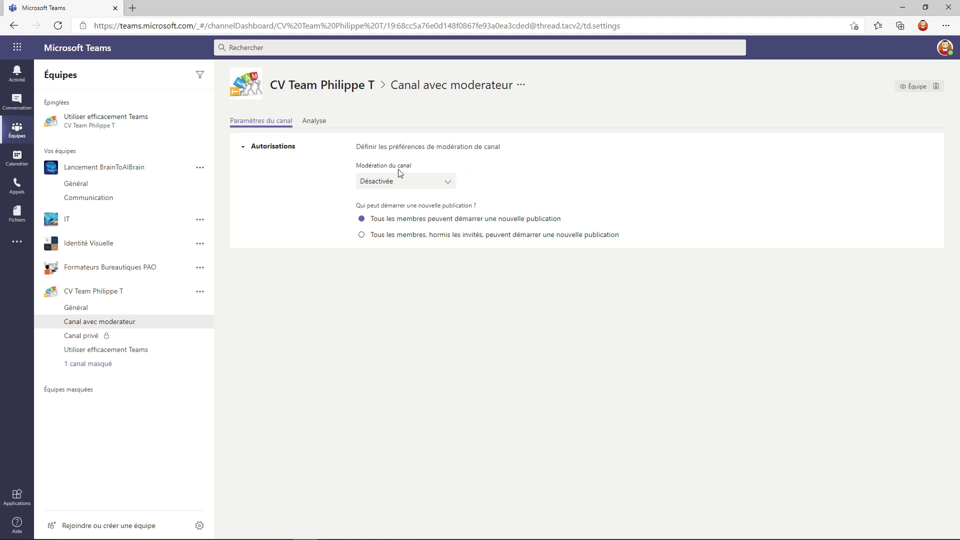
click(447, 186)
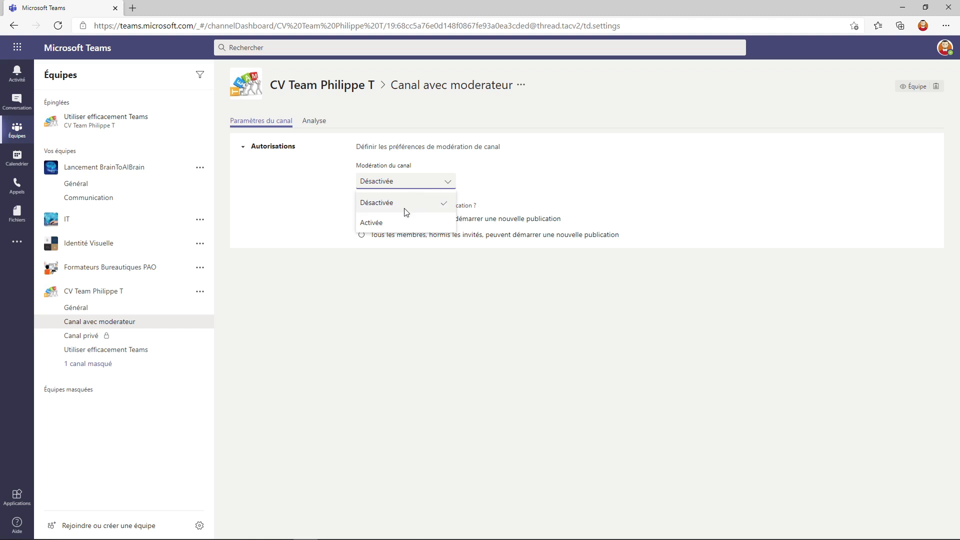
click(399, 220)
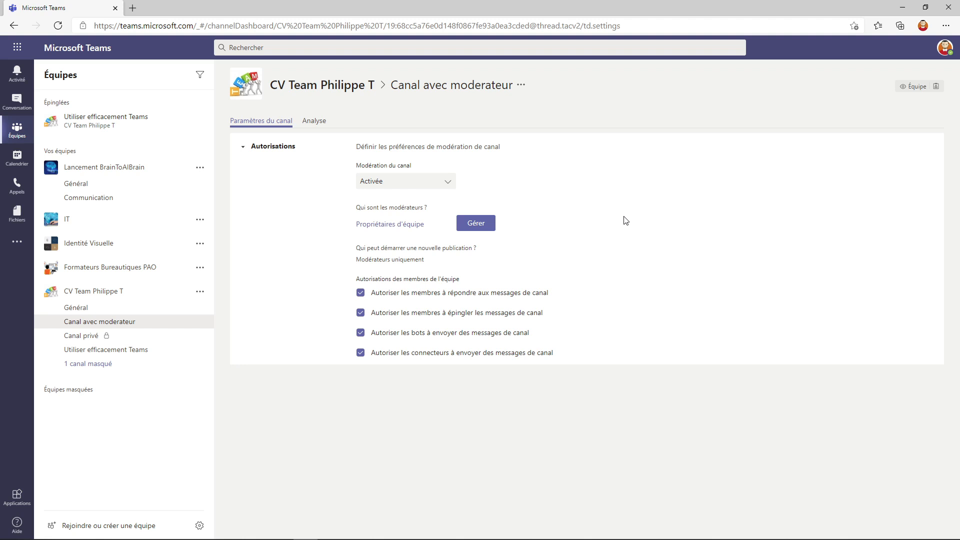
Step: Add the member who uses the Travail browser profile as a channel moderator and view the updated moderators
mouse_move(404, 219)
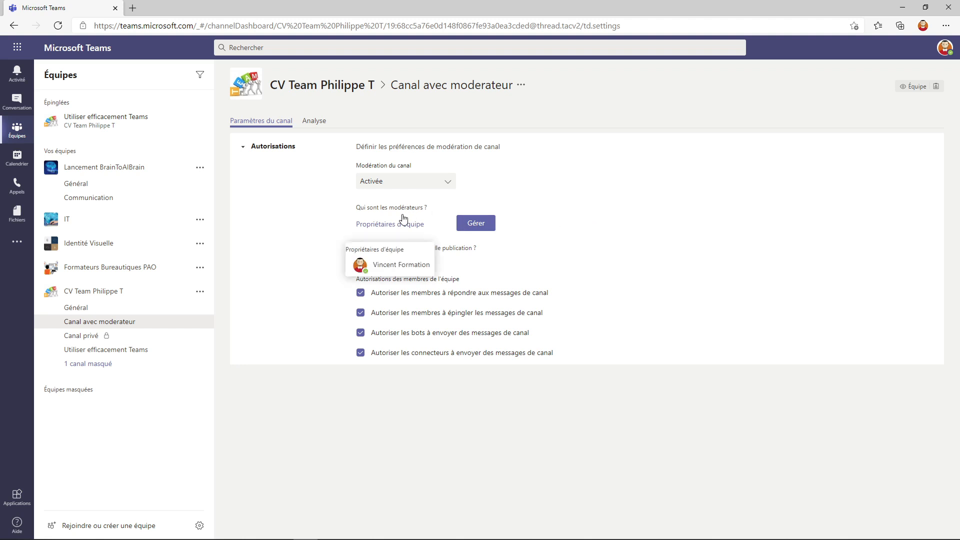
click(476, 229)
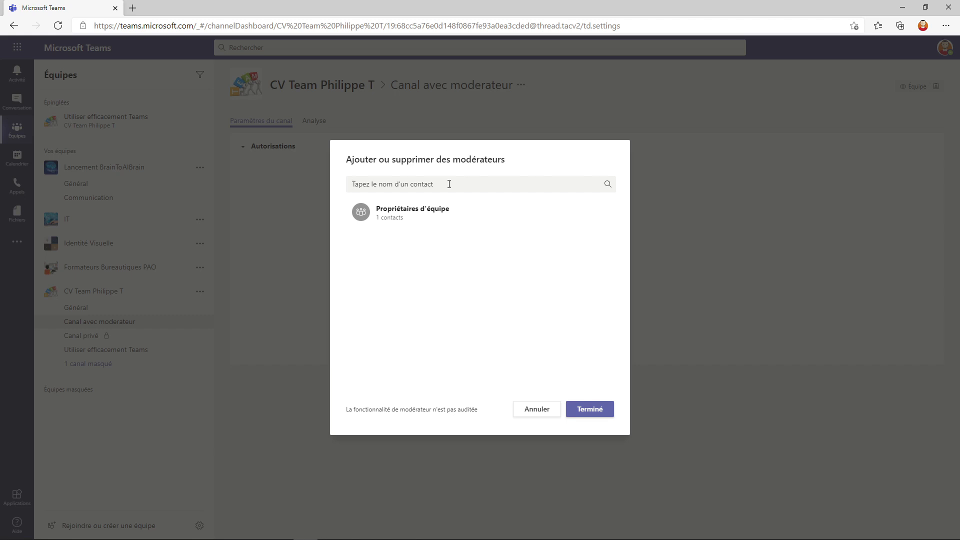
text(alex)
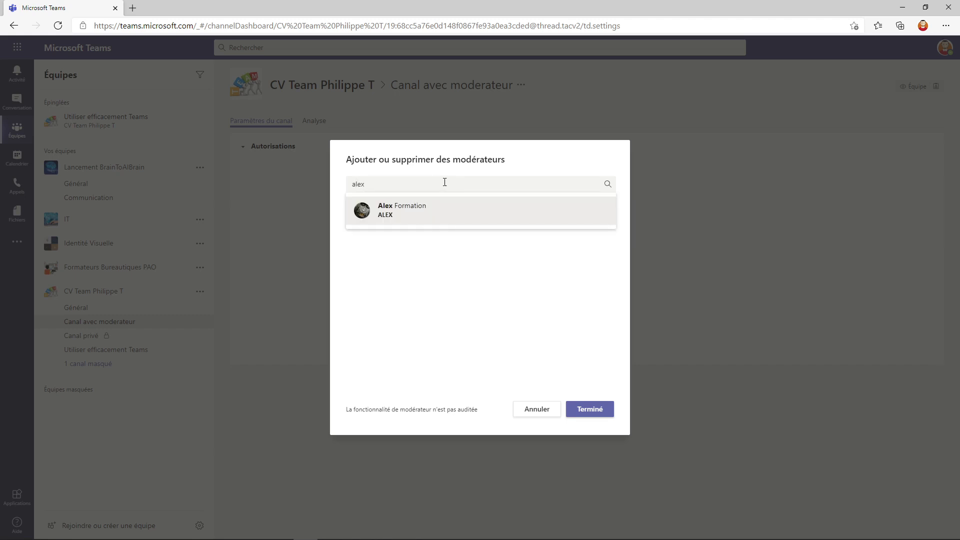
click(437, 211)
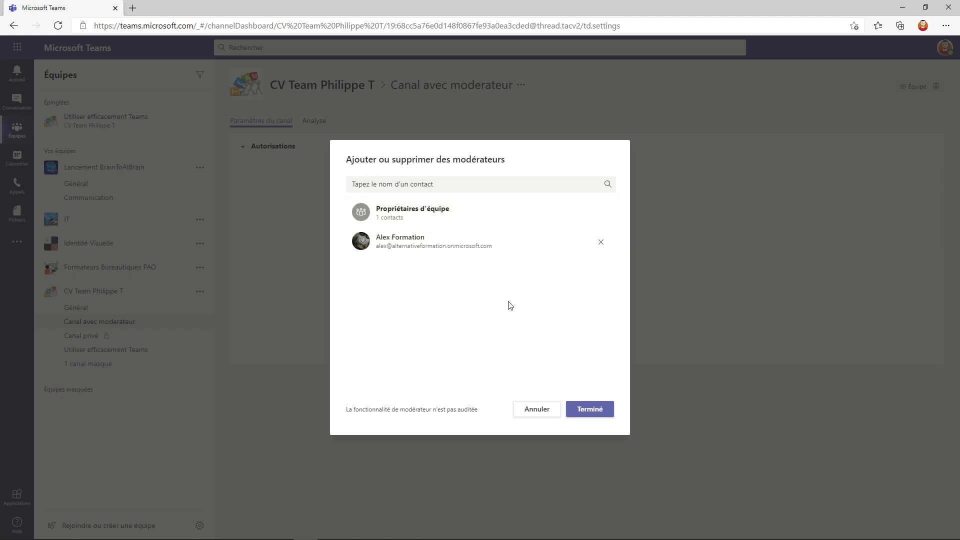
click(601, 411)
click(425, 222)
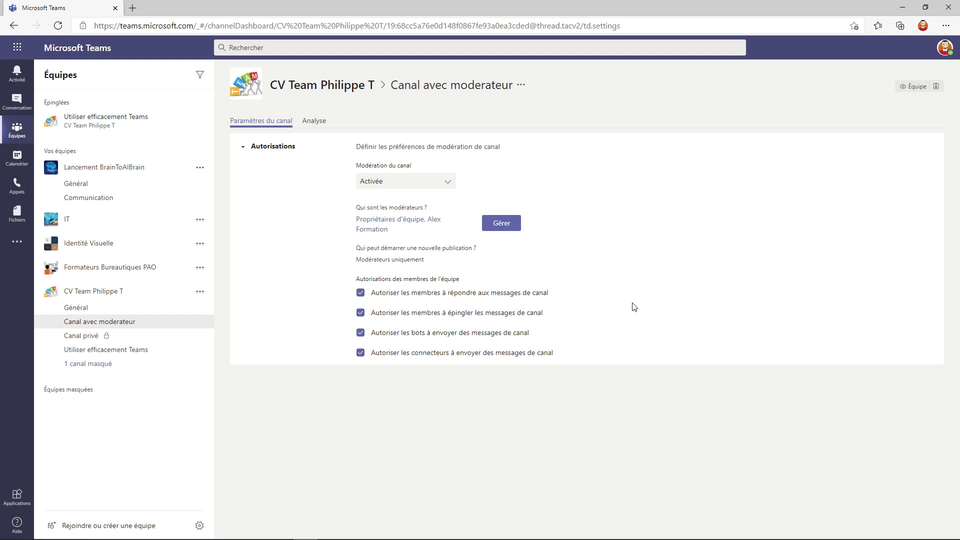
Step: Post a new conversation in "Canal avec moderateur" with the subject "Modération de canal" and the message "Bonjour à tous"
click(130, 323)
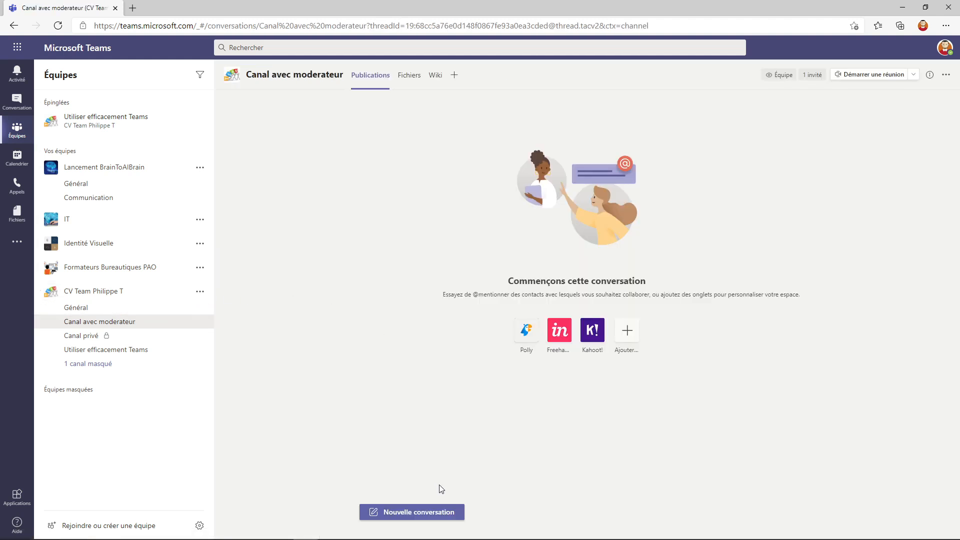
click(422, 516)
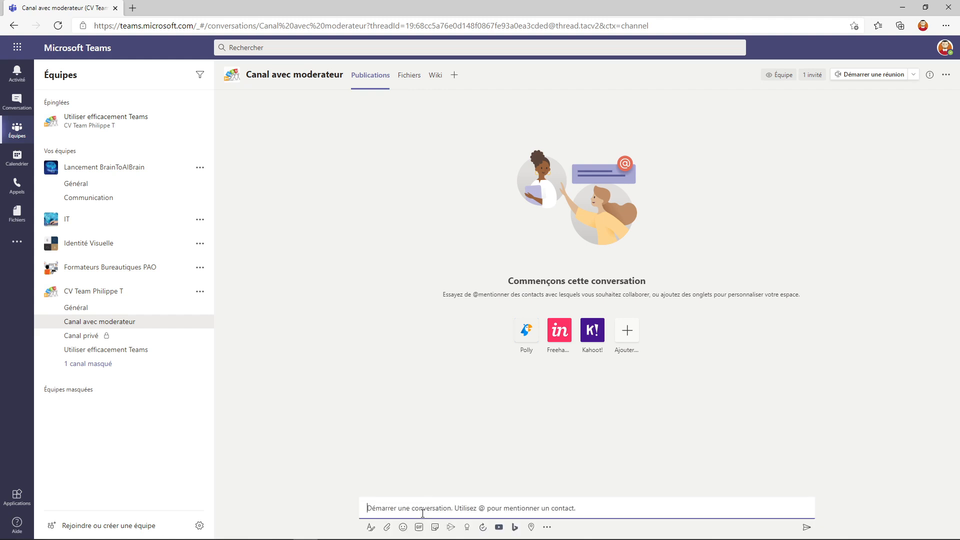
click(373, 526)
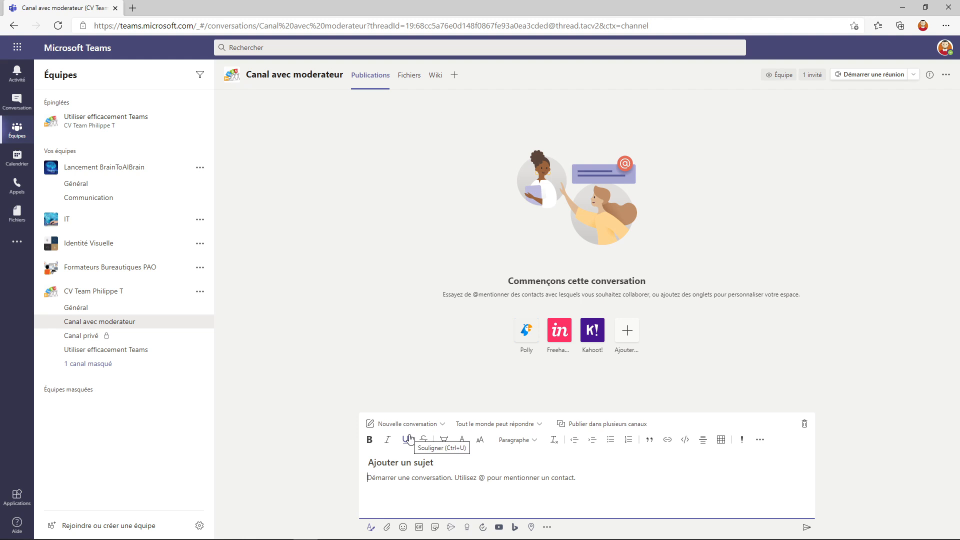
click(423, 458)
text(Modération de canal)
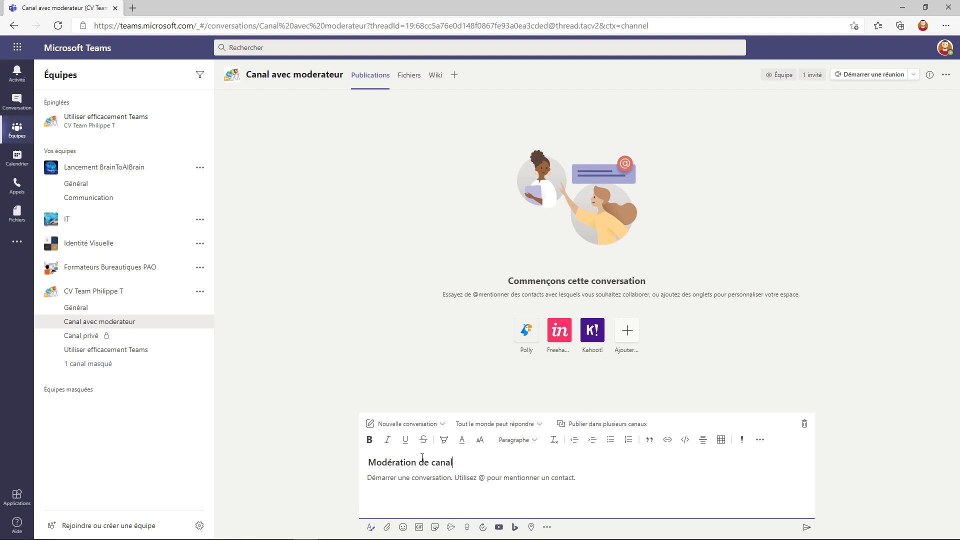
click(405, 477)
text(Bonjour à tous)
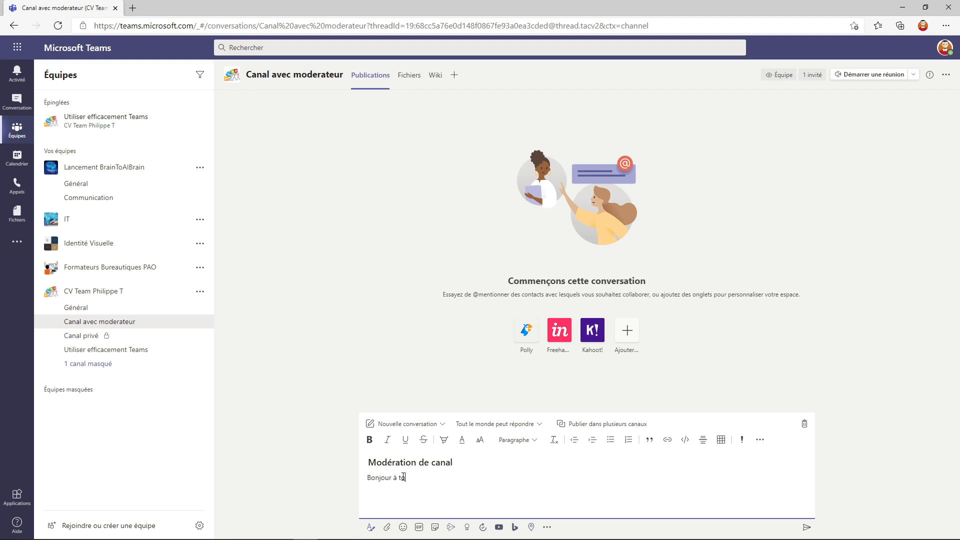
click(806, 528)
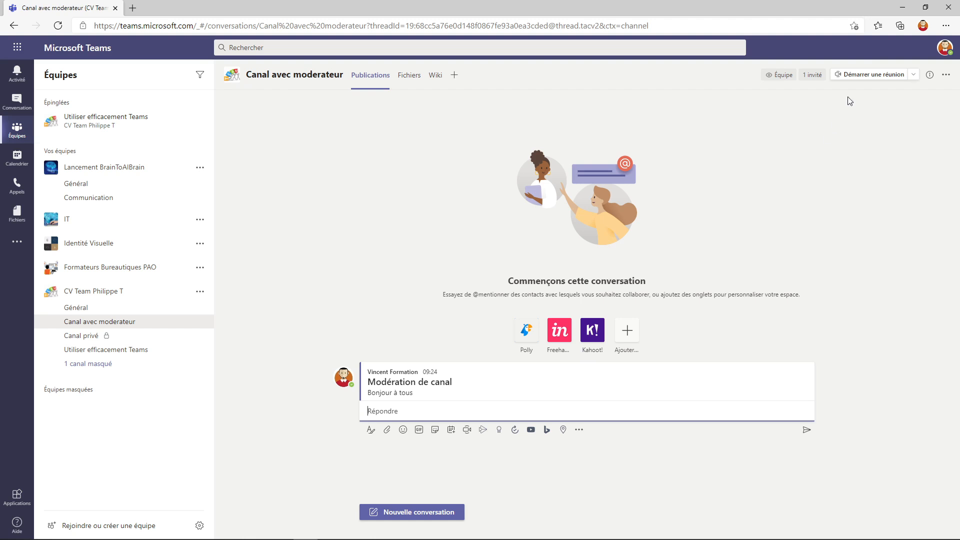
Step: Switch to the Travail browser profile and test starting a new conversation as the added moderator
click(923, 26)
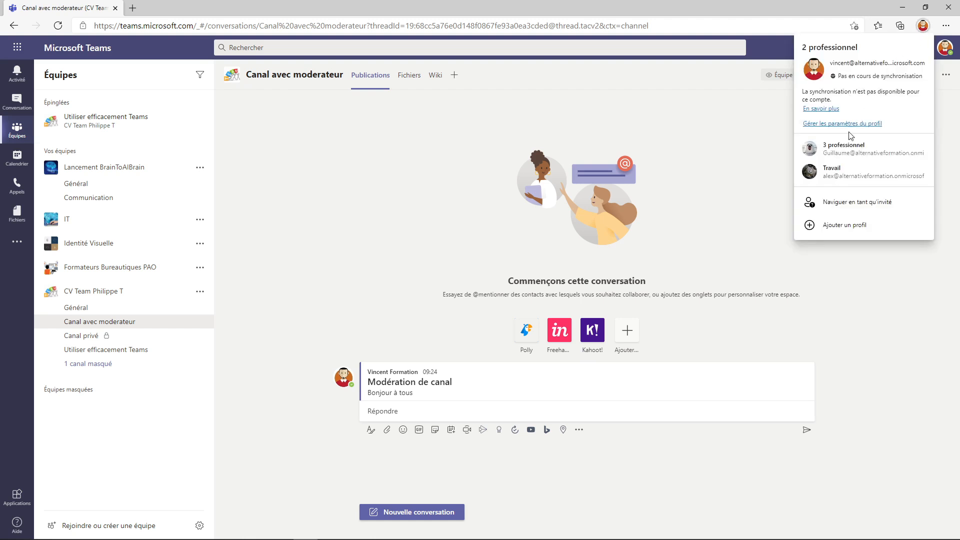
click(843, 180)
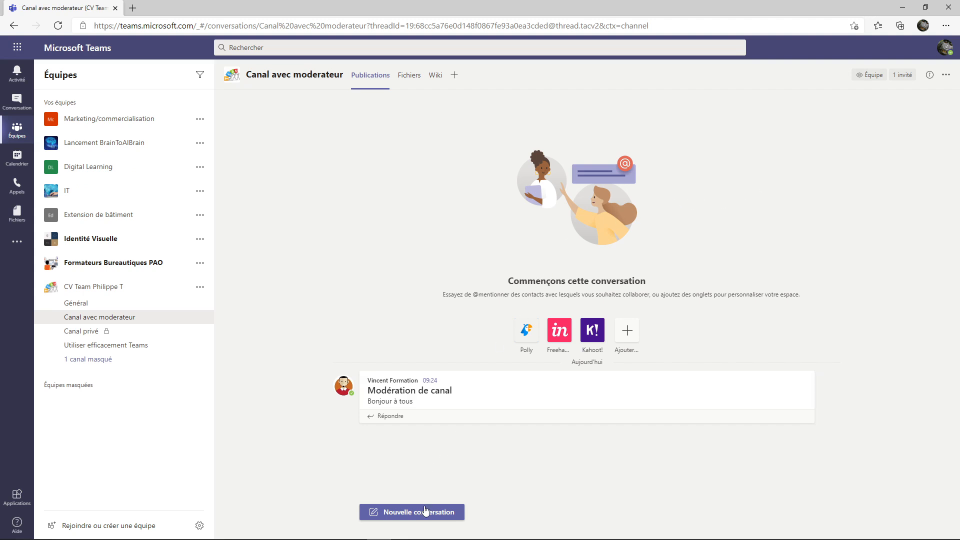
click(419, 512)
Step: Switch to the 3 professionnel browser profile and try to start a new conversation as a non-moderator member
click(923, 25)
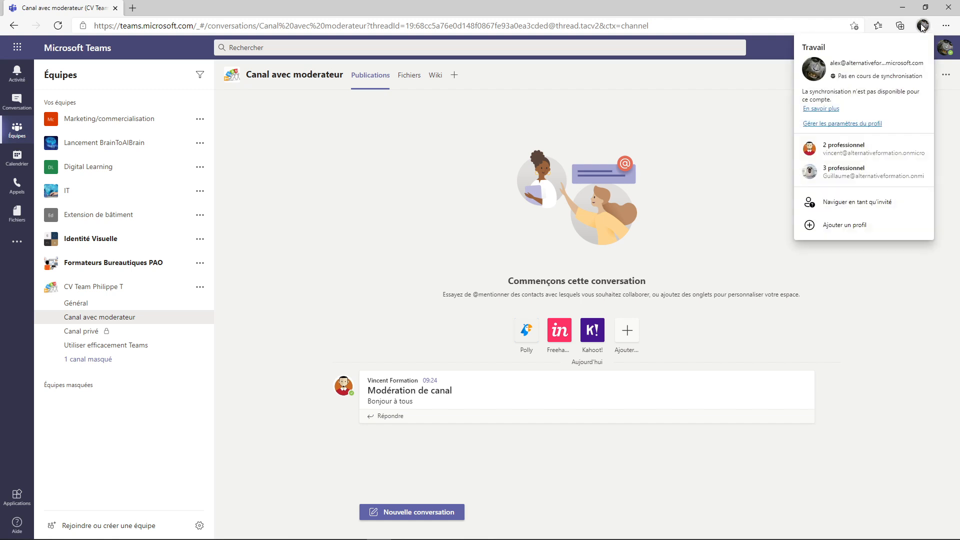
click(849, 168)
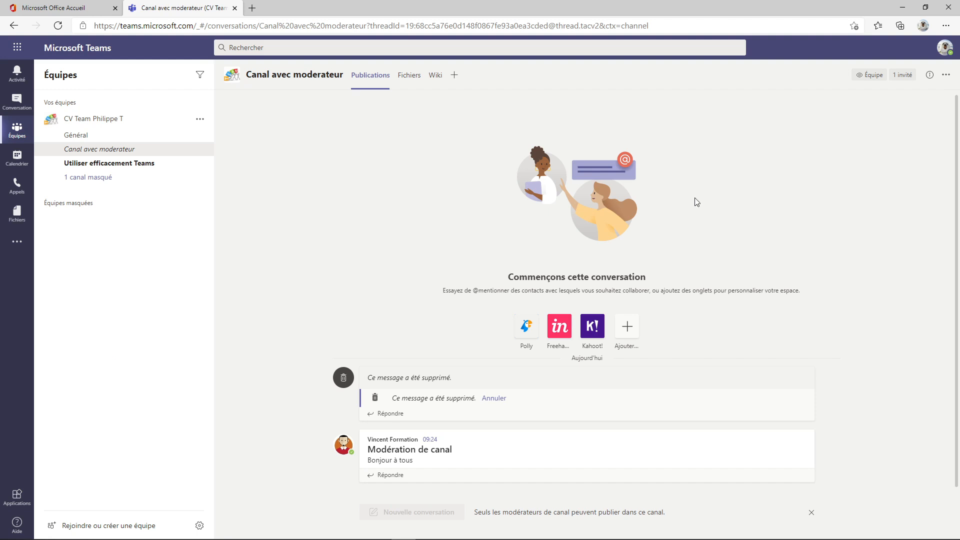
click(432, 512)
click(432, 512)
click(431, 513)
Step: Reply "bonjour" to the "Modération de canal" post
click(393, 474)
text(bonjour)
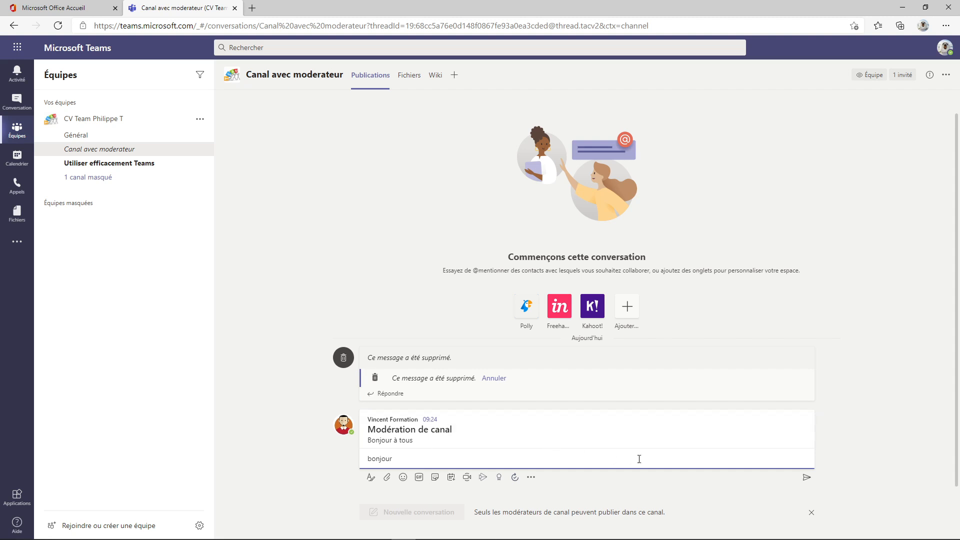
click(806, 479)
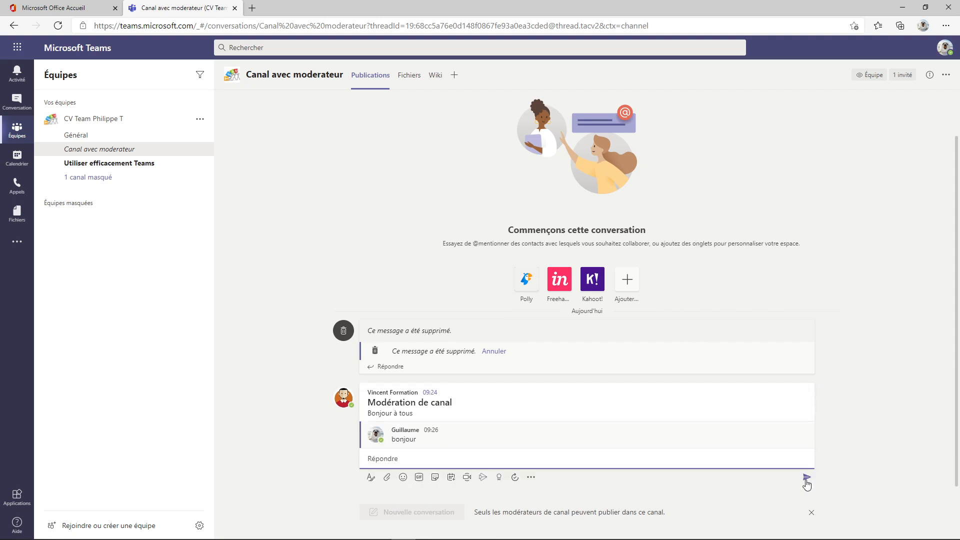